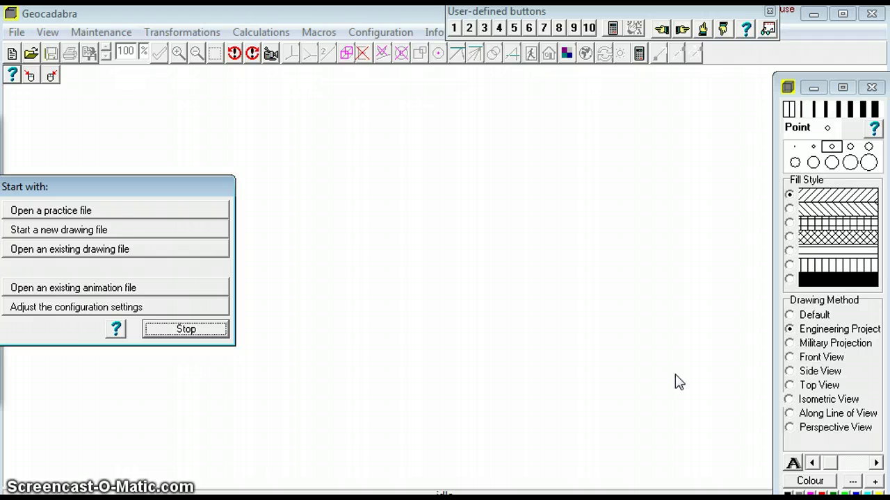
Start a new drawing containing a three-dimensional cube with edge 4, and close the drawing-style palette
{"action": "left_click", "coordinate": [90, 230]}
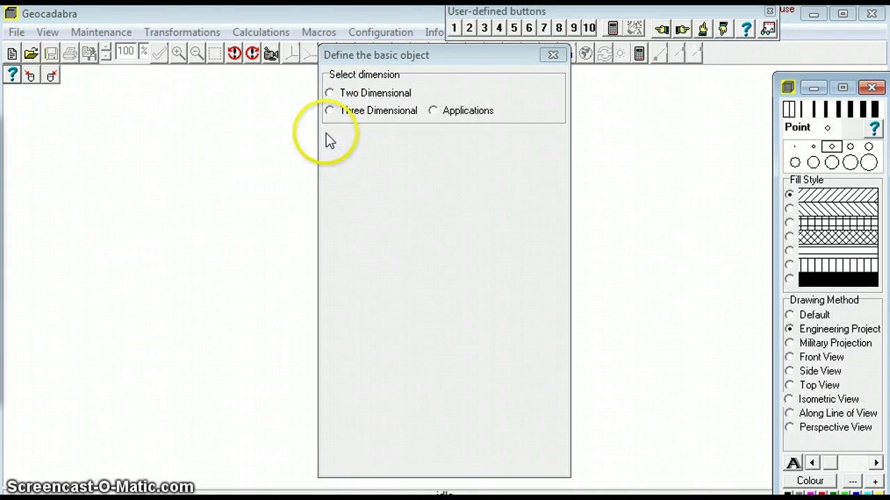
{"action": "left_click", "coordinate": [330, 111]}
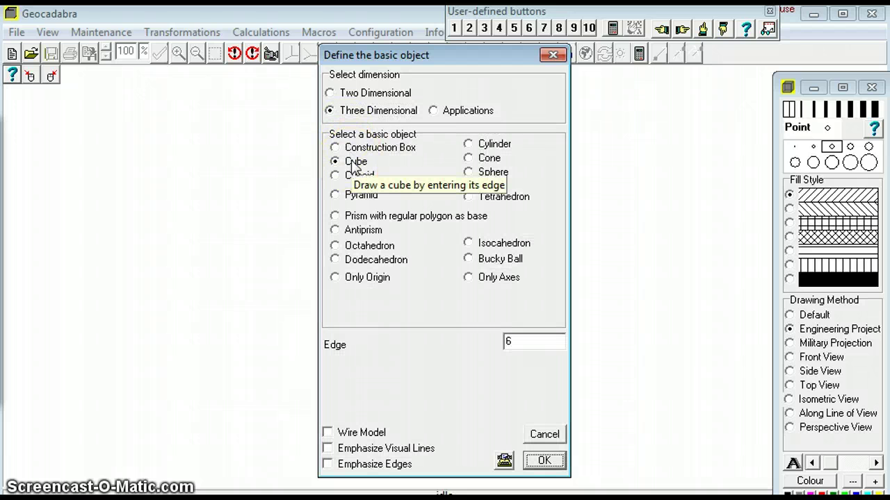
{"action": "left_click", "coordinate": [515, 341]}
{"action": "left_click_drag", "start_coordinate": [516, 341], "coordinate": [491, 344]}
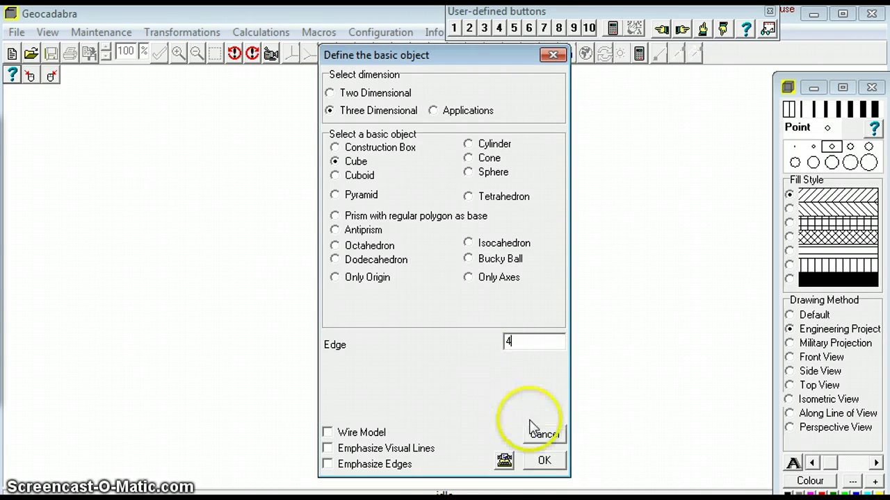
{"action": "left_click", "coordinate": [553, 461]}
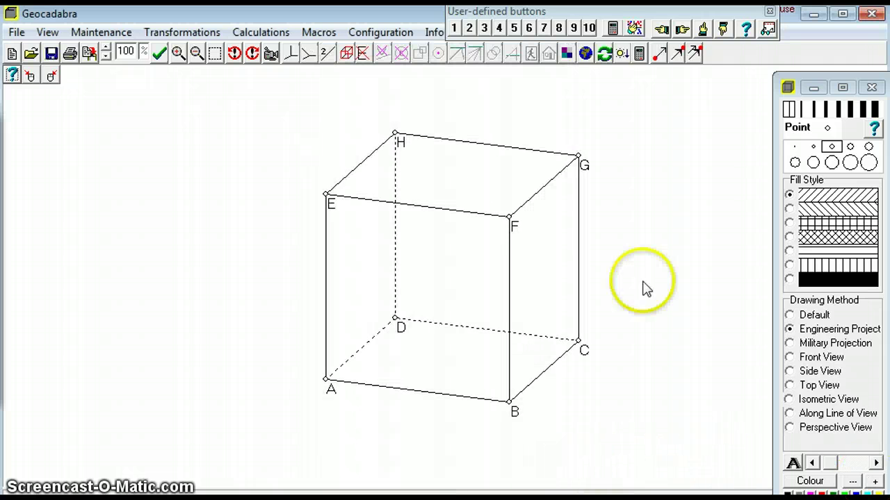
{"action": "left_click", "coordinate": [871, 86]}
{"action": "left_click", "coordinate": [791, 169]}
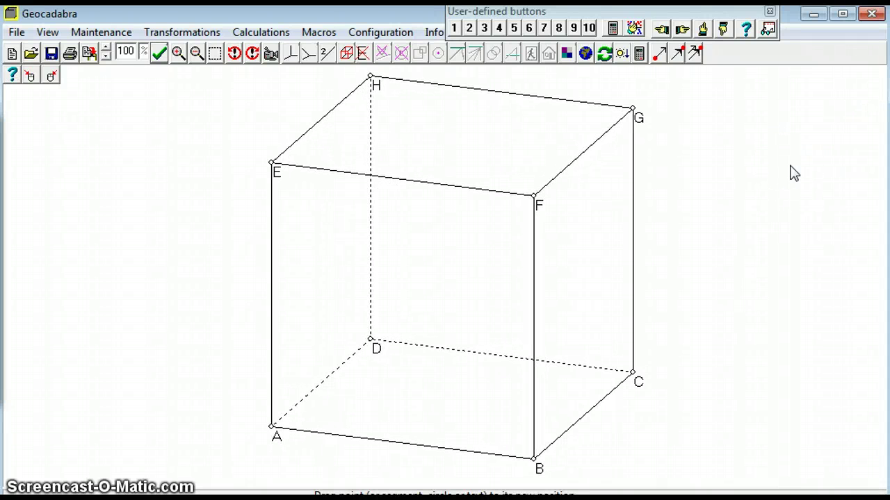
Open the Make a Net animation tool for the cube and set AB as the edge for the first rotation
{"action": "left_click", "coordinate": [106, 36]}
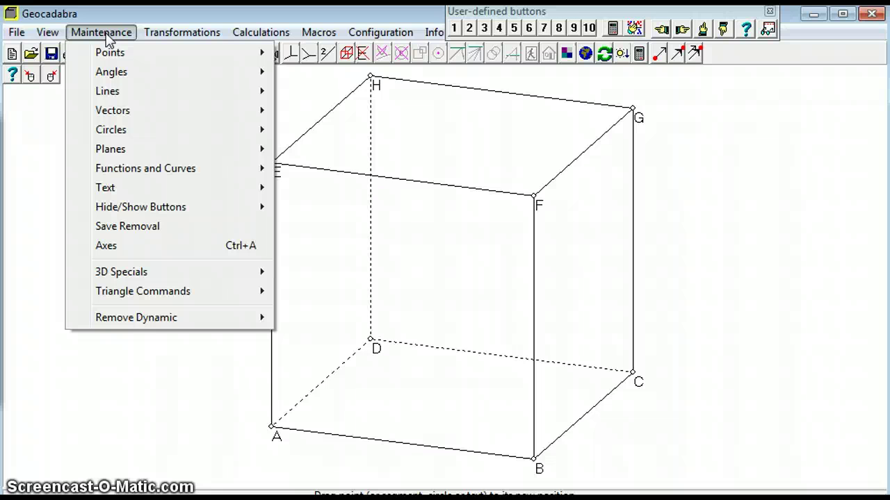
{"action": "mouse_move", "coordinate": [113, 113]}
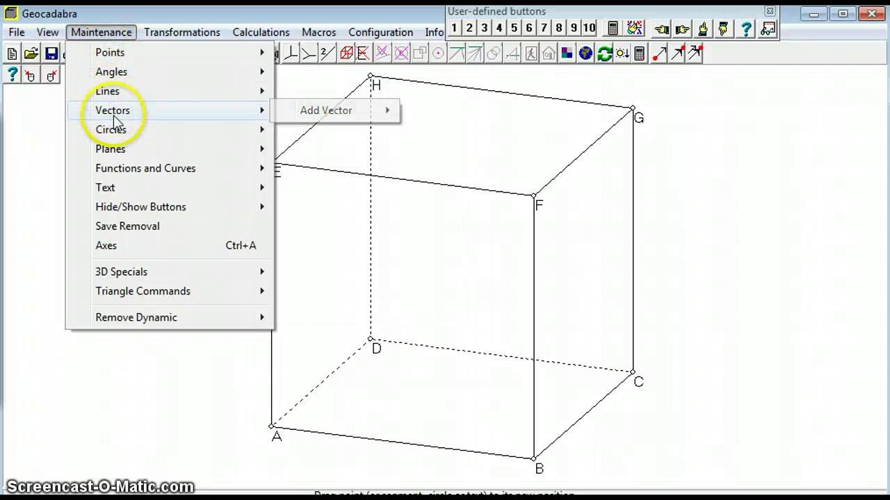
{"action": "left_click", "coordinate": [124, 272]}
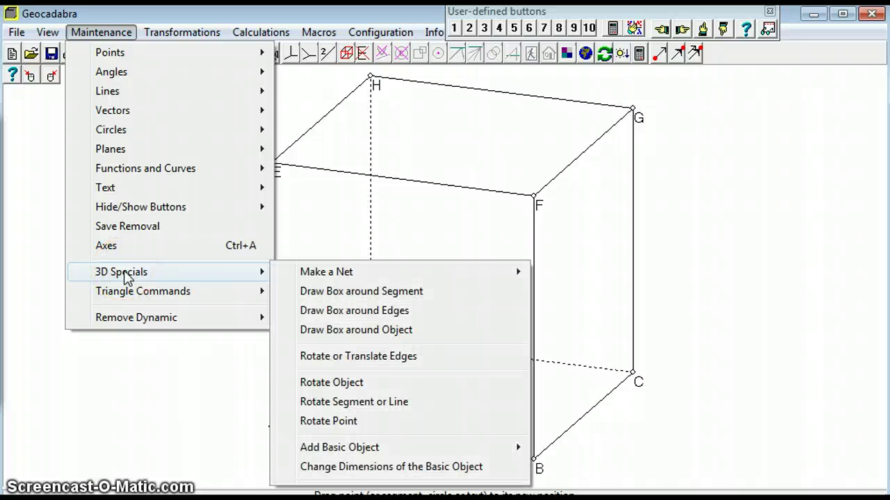
{"action": "left_click_drag", "start_coordinate": [124, 276], "coordinate": [580, 295]}
{"action": "left_click", "coordinate": [580, 293]}
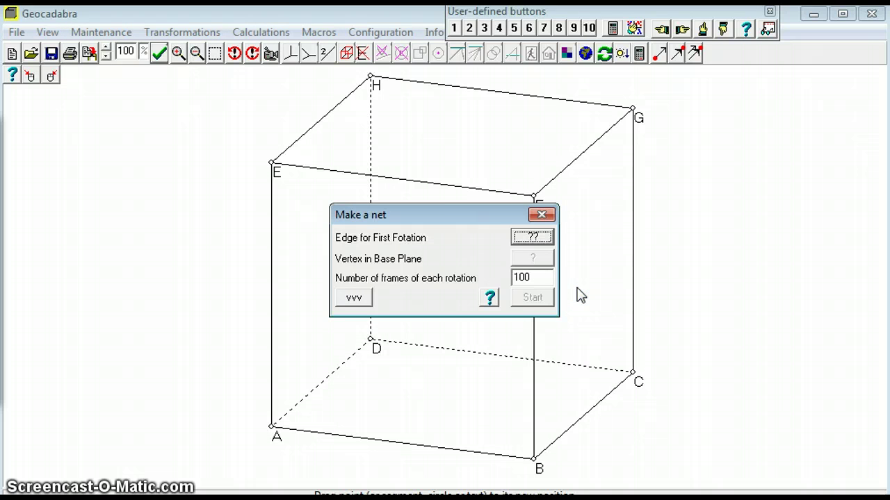
{"action": "left_click", "coordinate": [533, 237]}
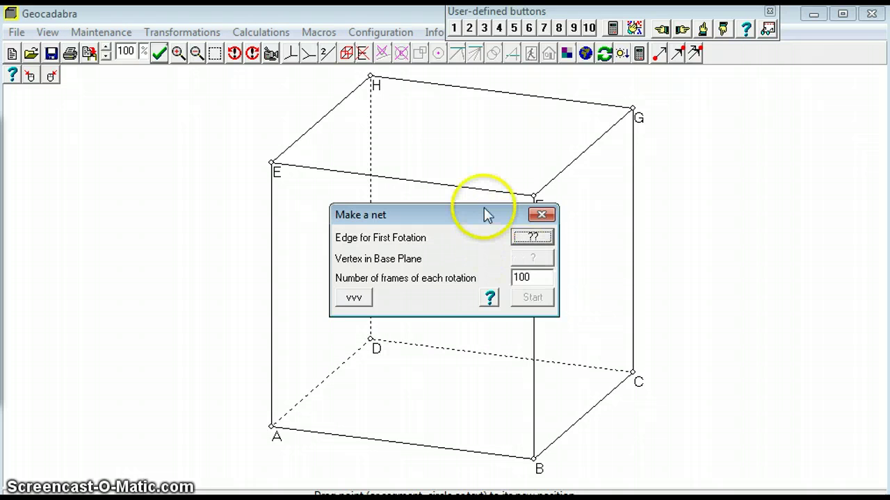
{"action": "left_click_drag", "start_coordinate": [485, 212], "coordinate": [169, 127]}
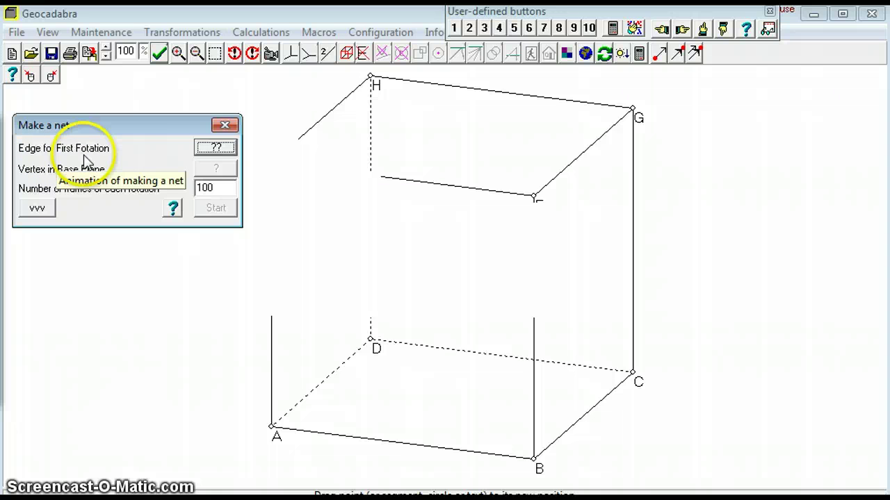
{"action": "left_click", "coordinate": [229, 151]}
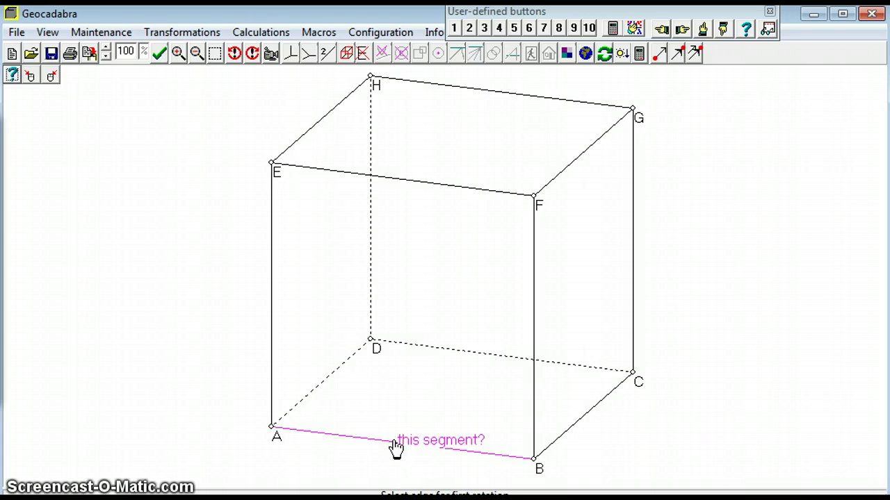
{"action": "left_click", "coordinate": [394, 443]}
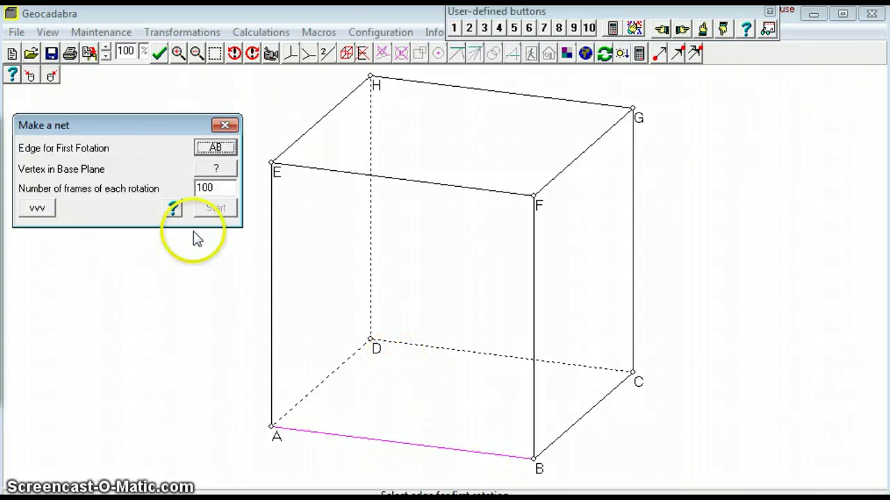
Try to make the net with H as the vertex in the base plane
{"action": "left_click", "coordinate": [224, 171]}
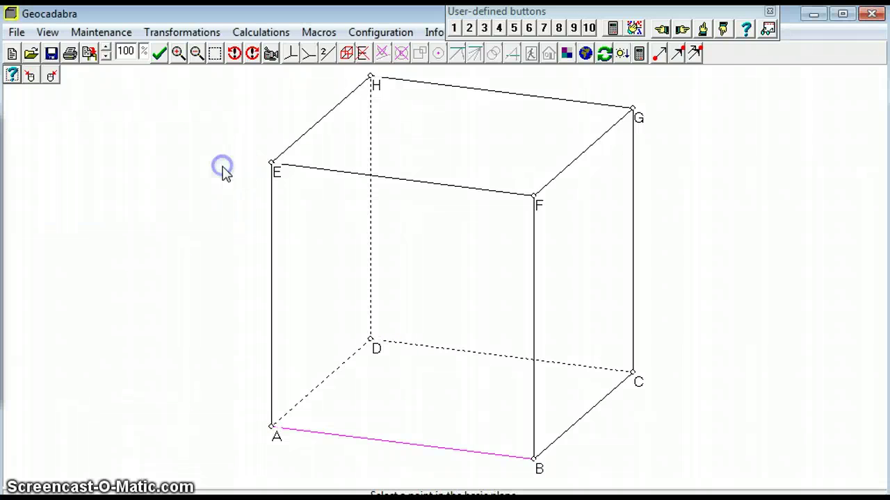
{"action": "left_click", "coordinate": [371, 78]}
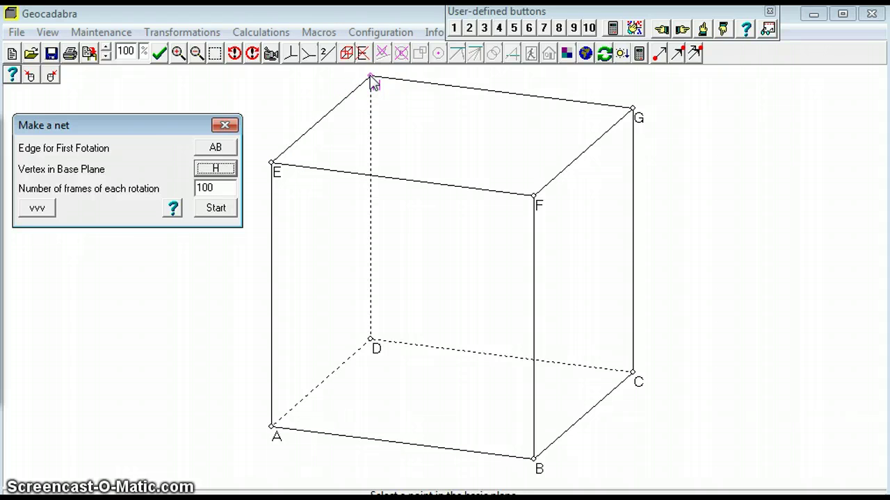
{"action": "left_click", "coordinate": [223, 209]}
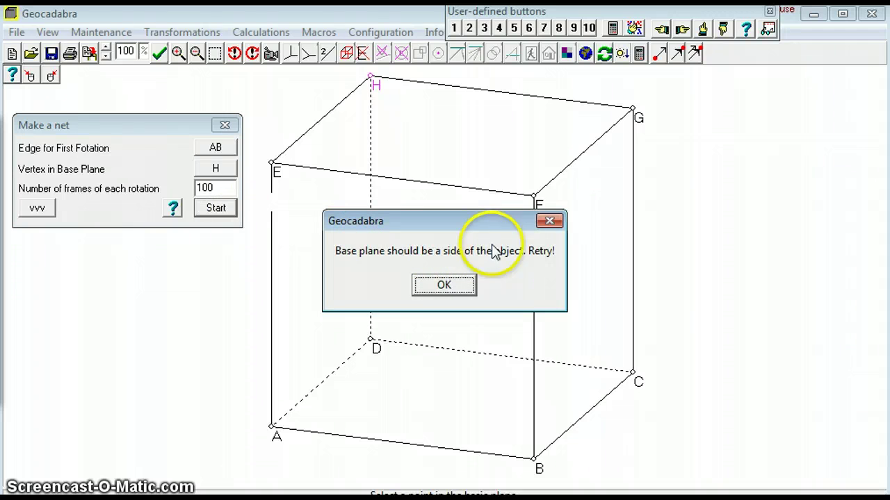
{"action": "left_click", "coordinate": [443, 287]}
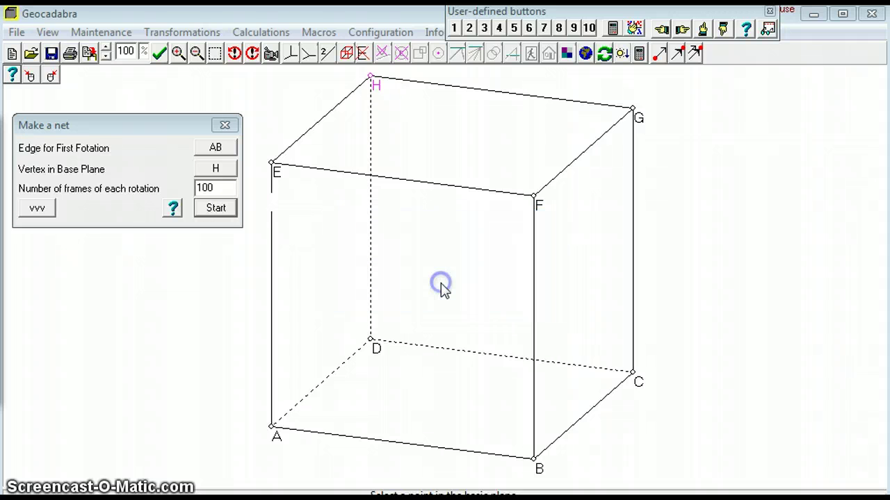
Set D as the vertex in the base plane and run the animation that unfolds the cube into a net
{"action": "left_click", "coordinate": [223, 169]}
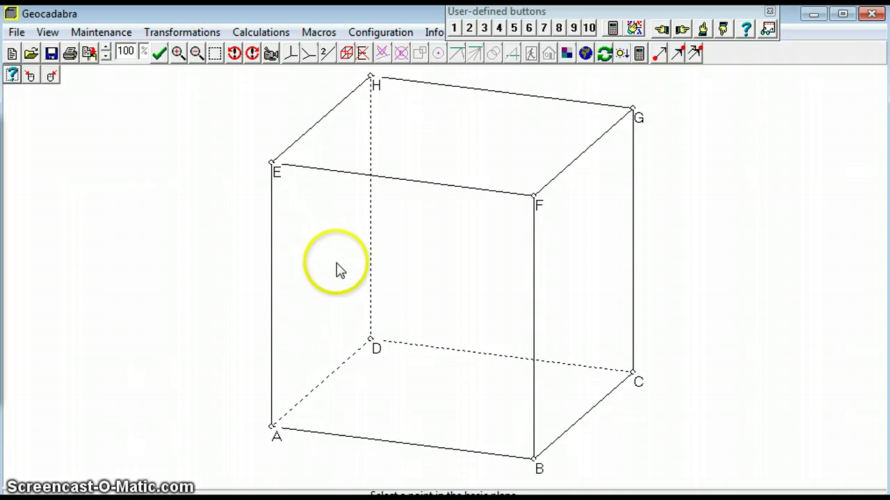
{"action": "left_click", "coordinate": [370, 340]}
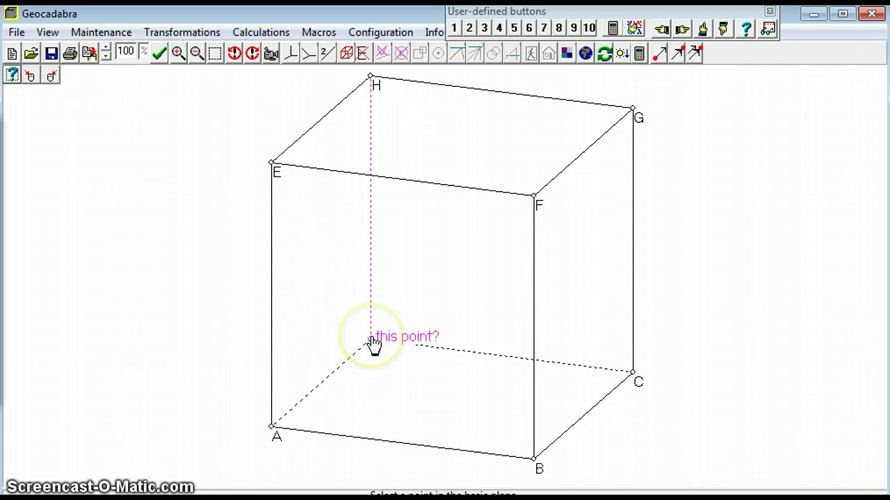
{"action": "left_click", "coordinate": [371, 340]}
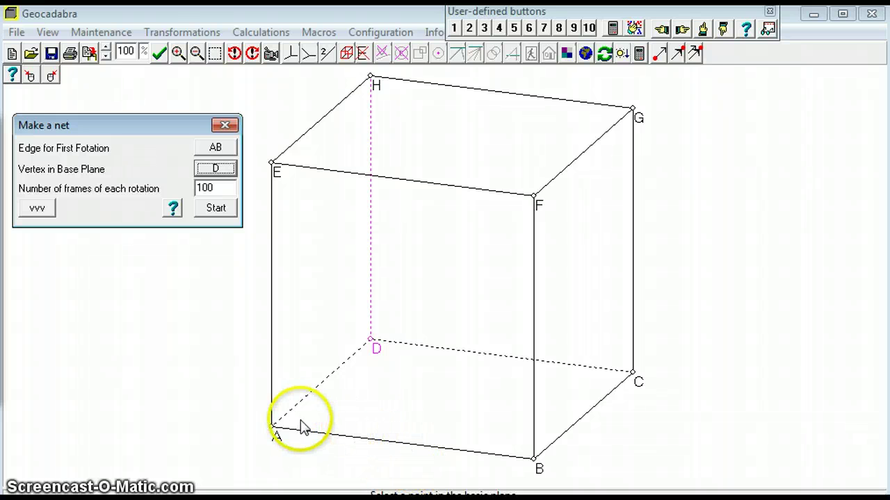
{"action": "left_click", "coordinate": [217, 210]}
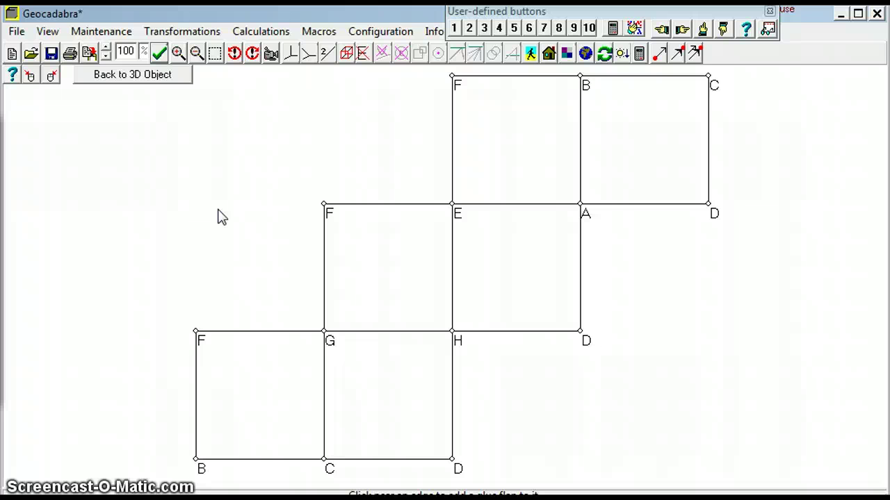
Hide all point names on the cube's net
{"action": "left_click", "coordinate": [102, 32]}
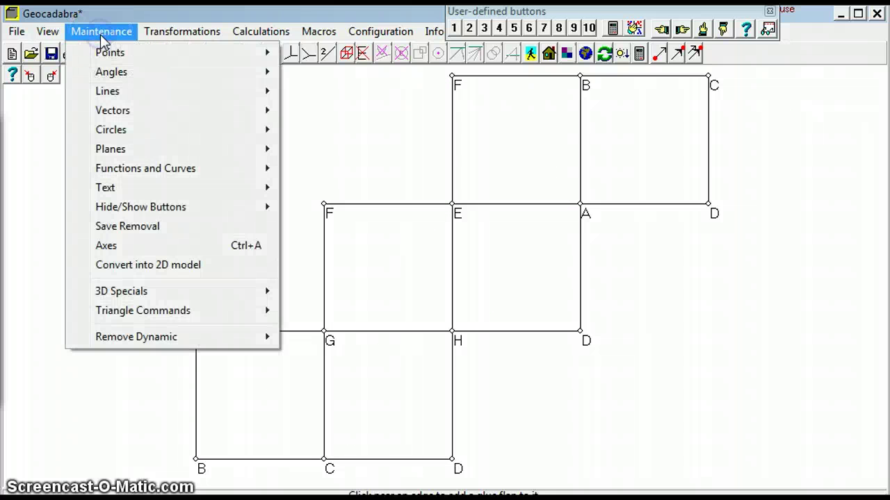
{"action": "left_click", "coordinate": [100, 50]}
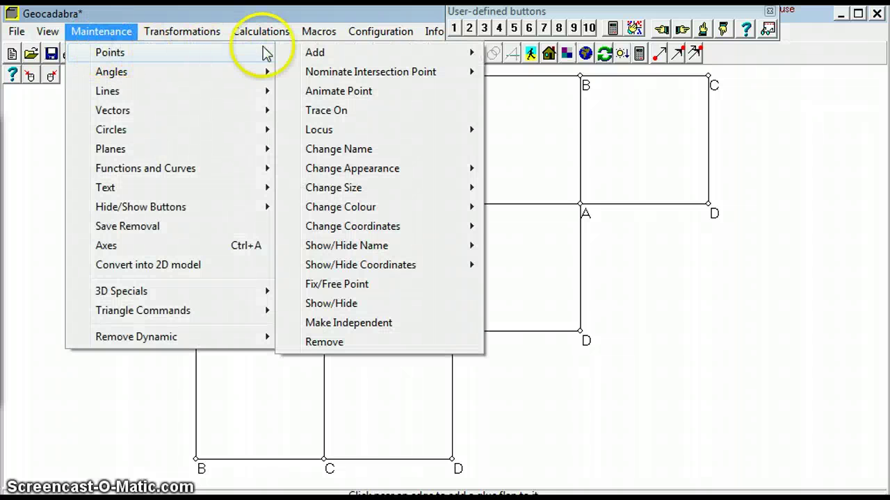
{"action": "mouse_move", "coordinate": [339, 249]}
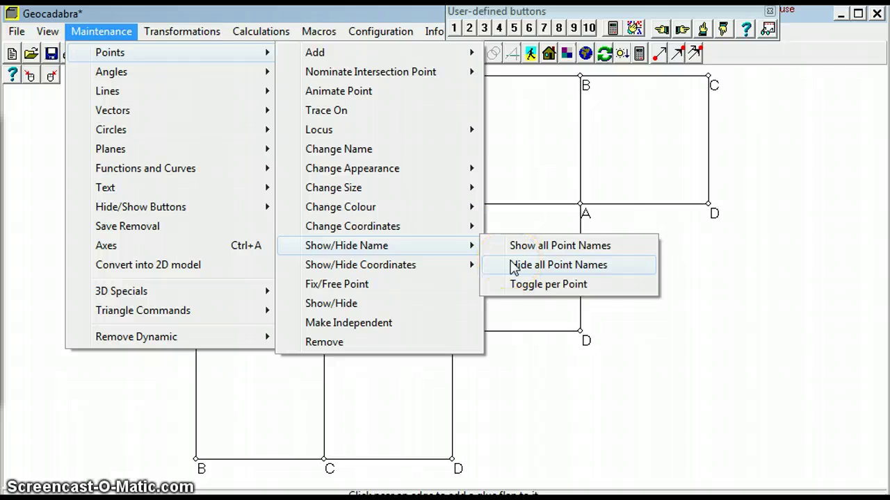
{"action": "left_click", "coordinate": [514, 267]}
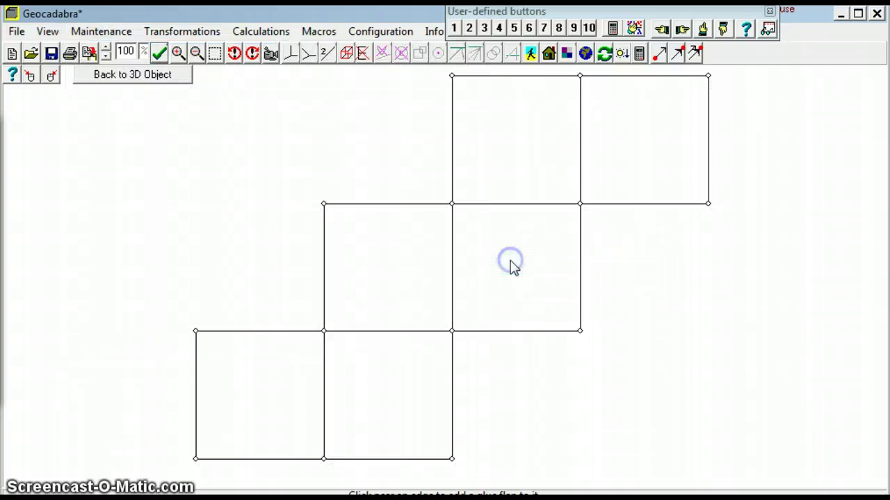
Try a glue flap at two depths on the outer left edge of the net's middle row, and remove it
{"action": "left_click", "coordinate": [309, 262]}
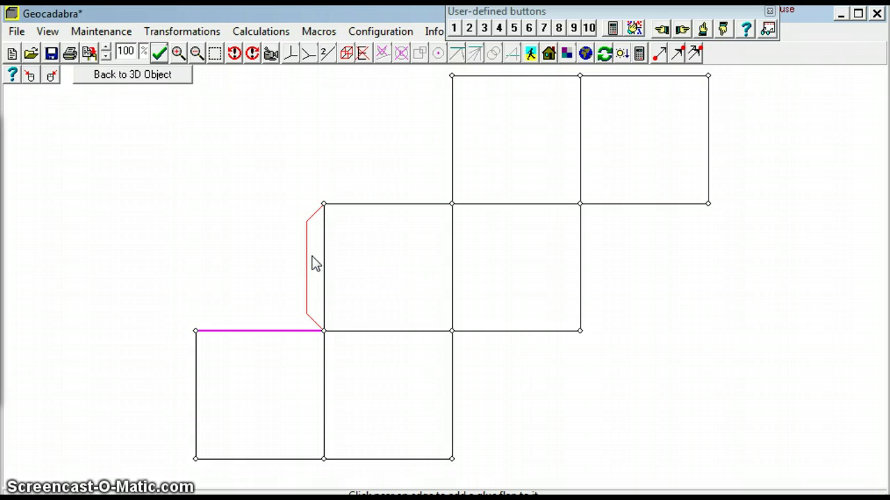
{"action": "left_click", "coordinate": [295, 261]}
{"action": "left_click", "coordinate": [296, 261]}
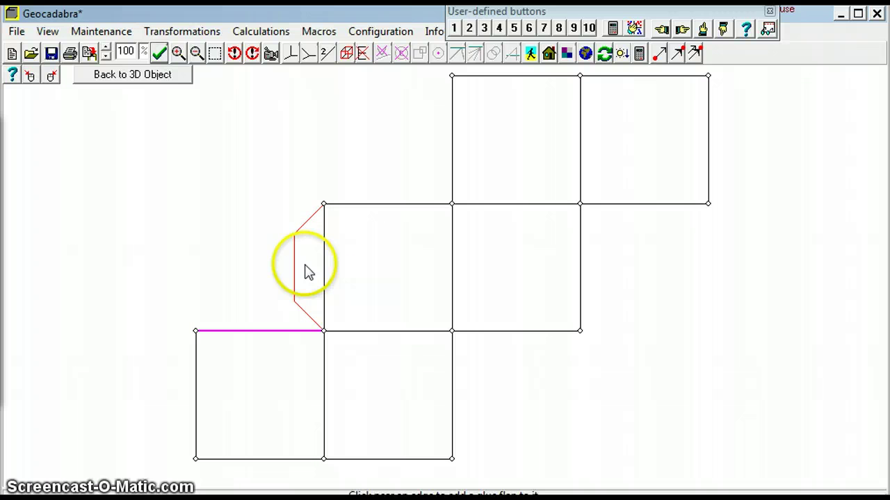
{"action": "left_click", "coordinate": [300, 271]}
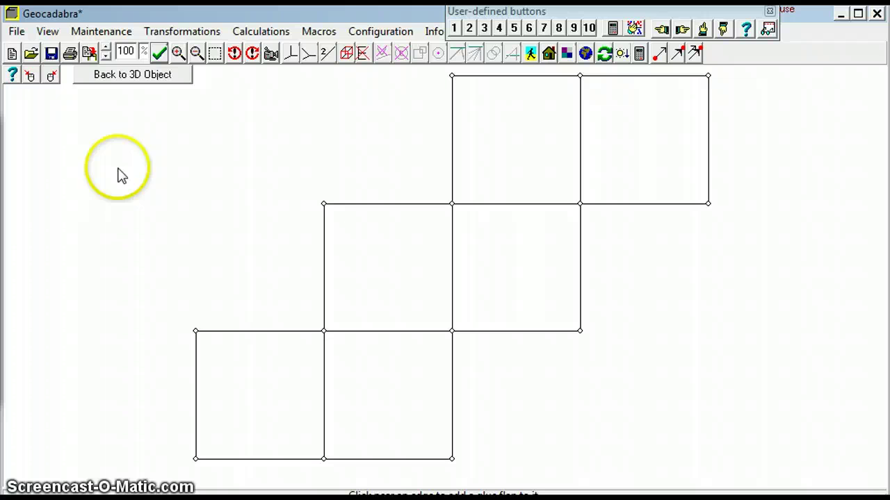
Copy the cube's net to the clipboard and start a new drawing without saving the current one
{"action": "left_click", "coordinate": [89, 55]}
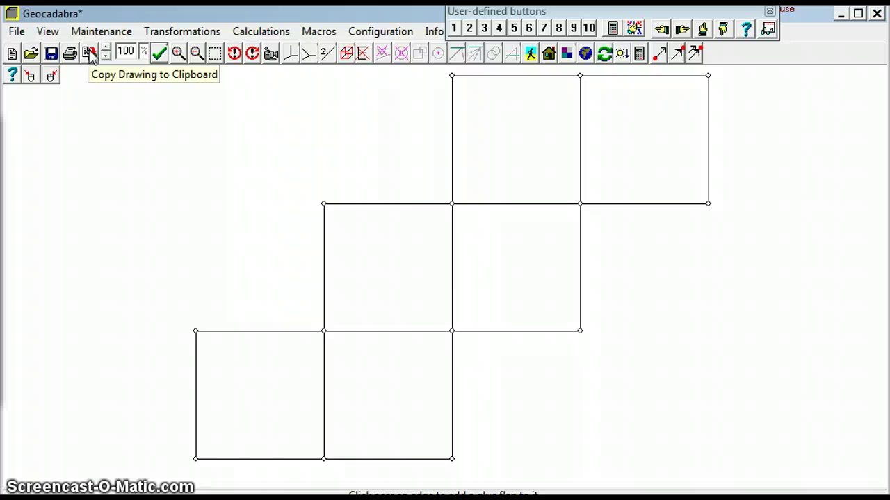
{"action": "key", "text": "ctrl+n"}
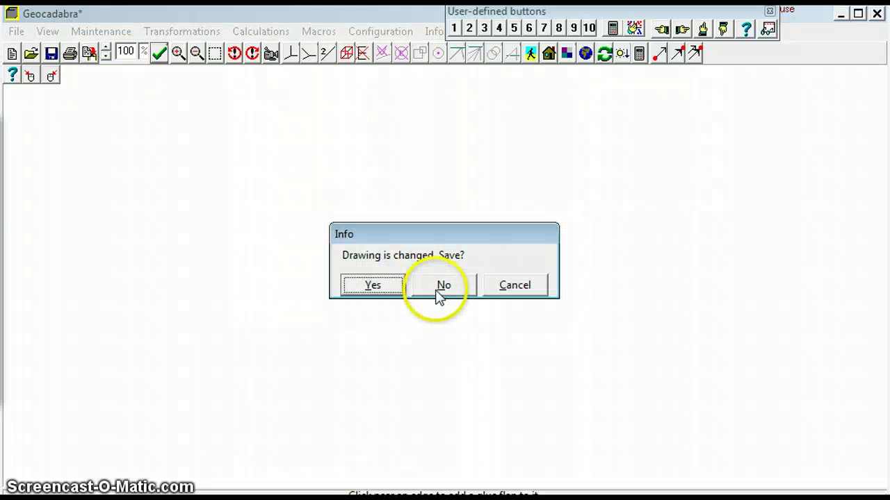
{"action": "left_click", "coordinate": [443, 287]}
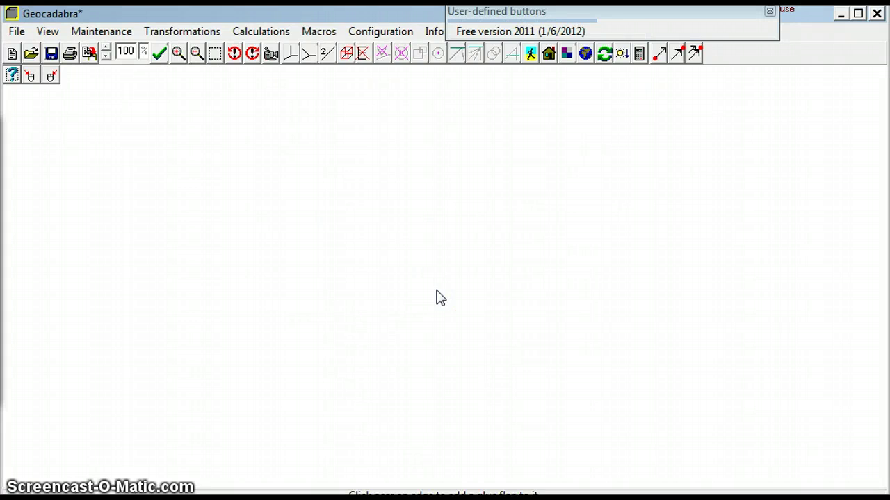
{"action": "left_click", "coordinate": [436, 271]}
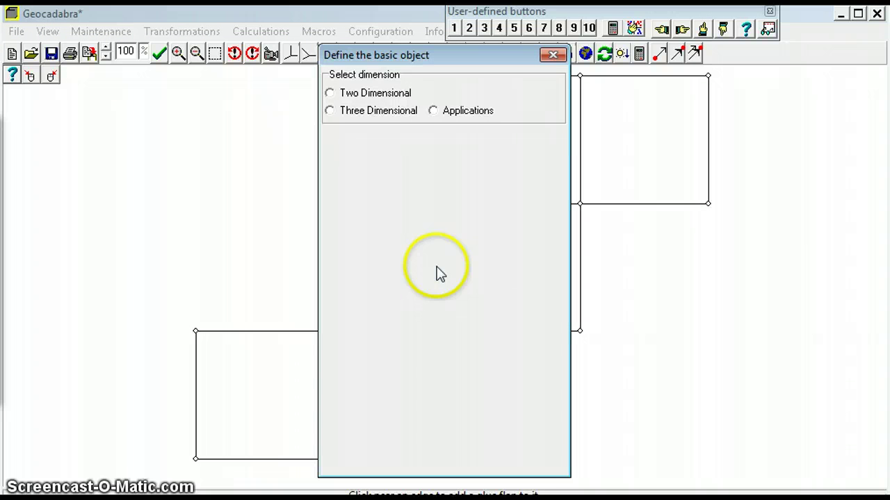
Define the basic object as a three-dimensional pyramid with a regular polygon as its base plane
{"action": "left_click", "coordinate": [330, 110]}
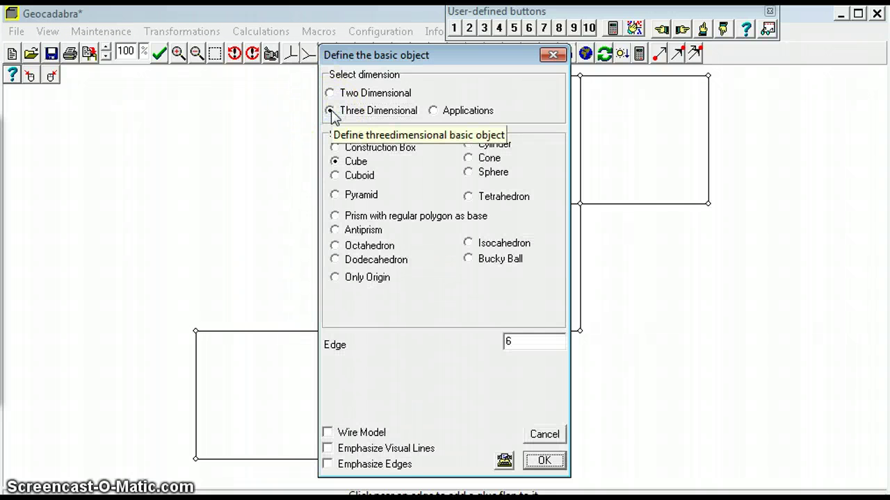
{"action": "left_click", "coordinate": [337, 117]}
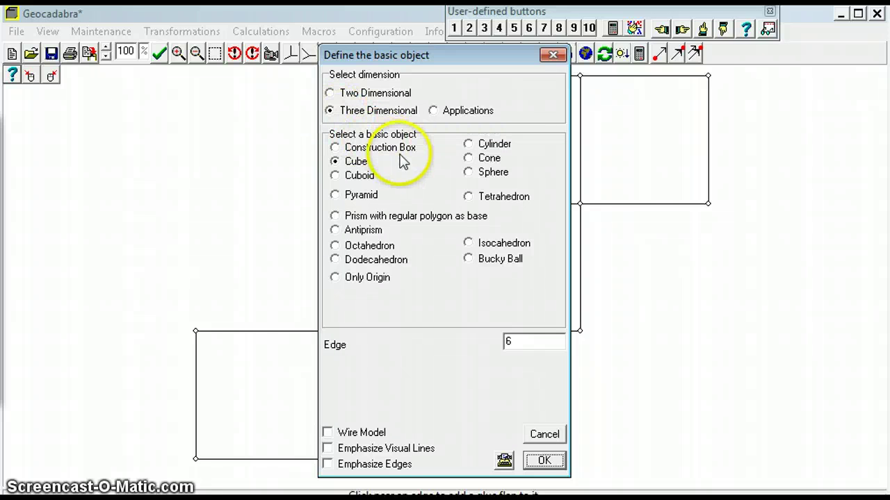
{"action": "left_click", "coordinate": [335, 196]}
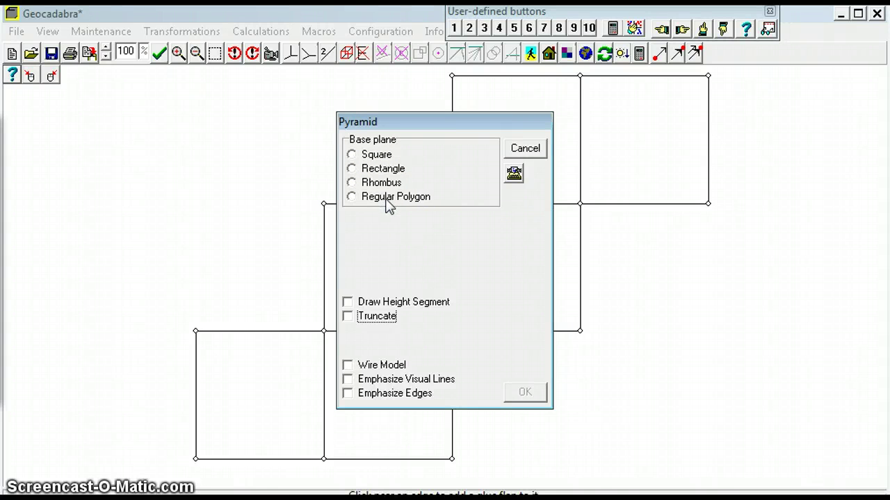
{"action": "left_click", "coordinate": [351, 197]}
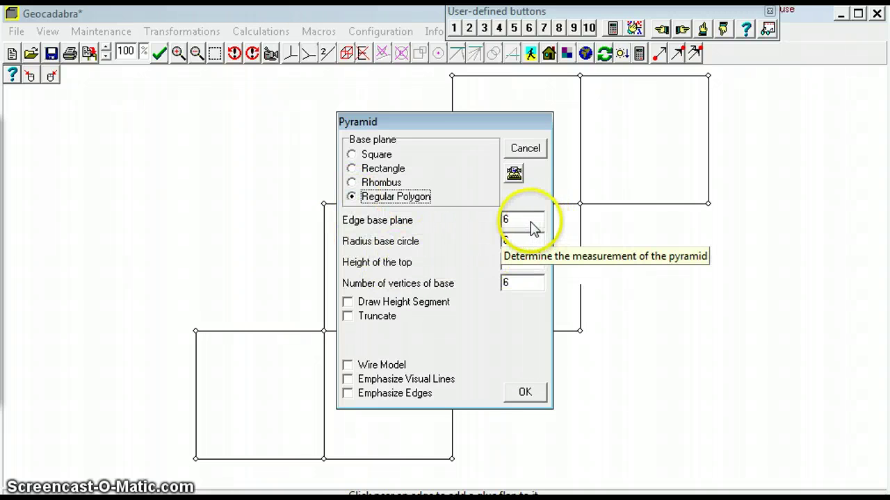
Set the number of vertices of the pyramid's base to 5
{"action": "left_click", "coordinate": [518, 224]}
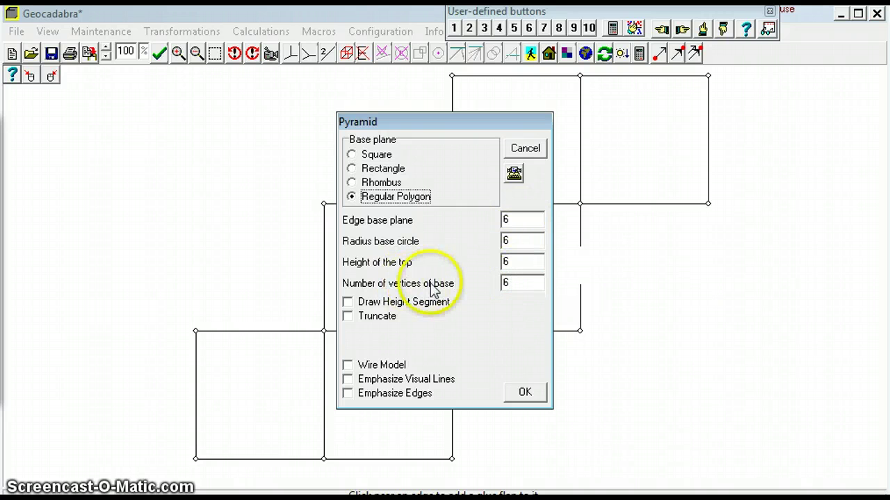
{"action": "left_click", "coordinate": [515, 282]}
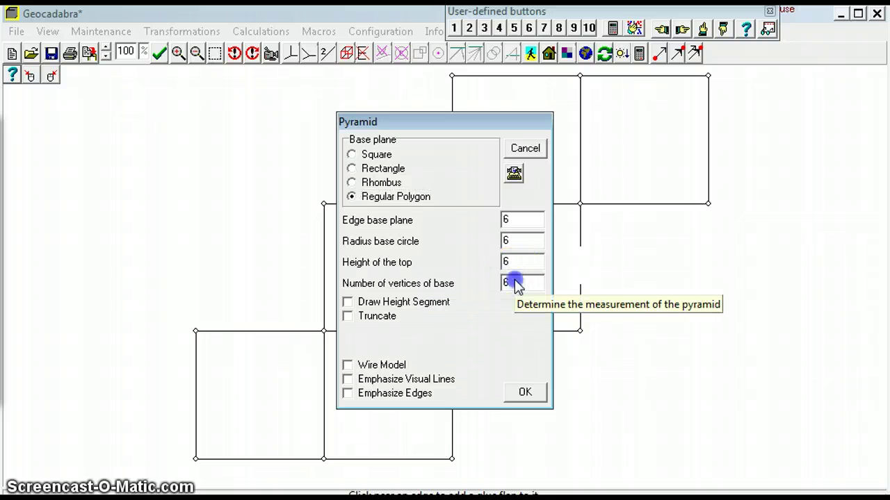
{"action": "left_click_drag", "start_coordinate": [514, 283], "coordinate": [491, 285]}
{"action": "type", "text": "5"}
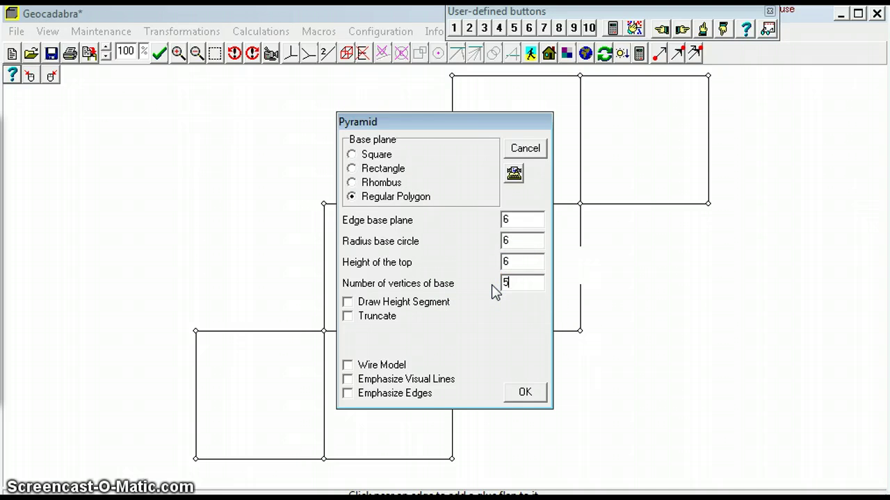
{"action": "left_click", "coordinate": [526, 293]}
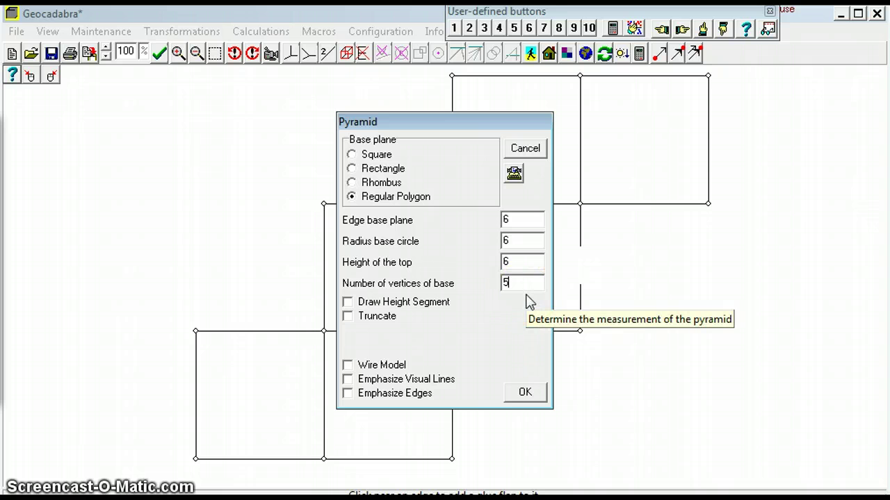
{"action": "left_click", "coordinate": [549, 230]}
{"action": "left_click", "coordinate": [512, 447]}
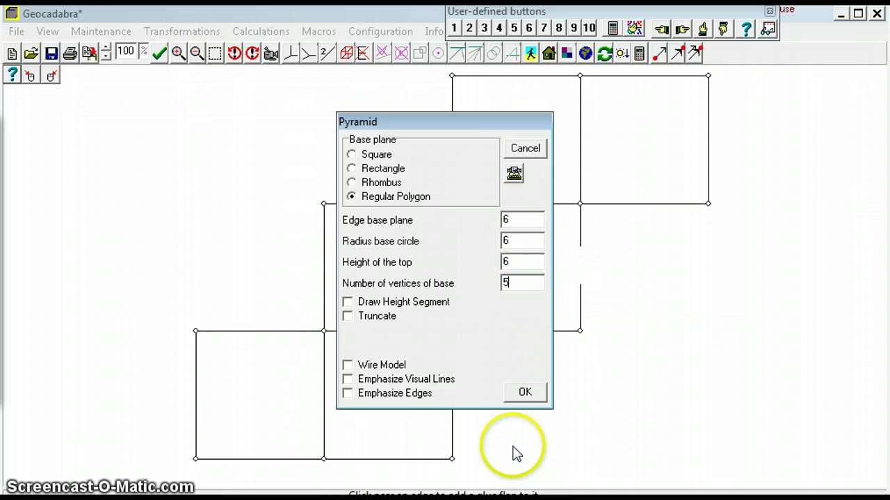
Set the edge of the pyramid's base plane to 4
{"action": "double_click", "coordinate": [517, 220]}
{"action": "type", "text": "7.05"}
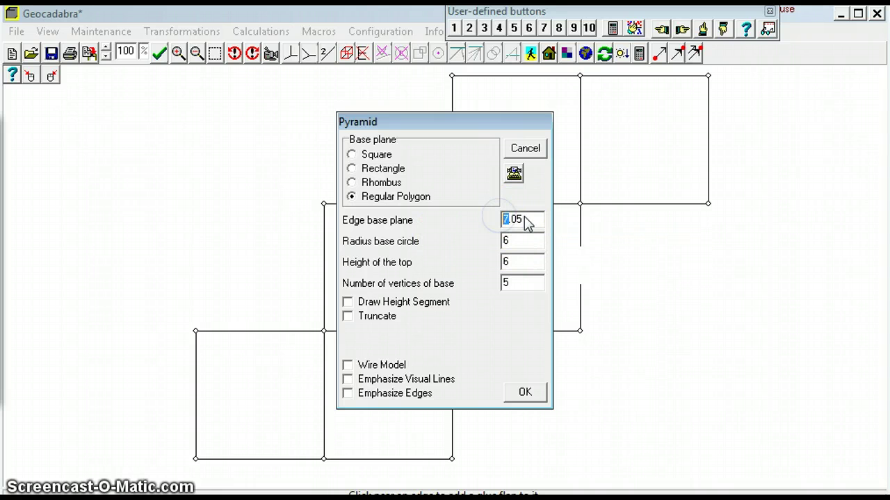
{"action": "double_click", "coordinate": [498, 221]}
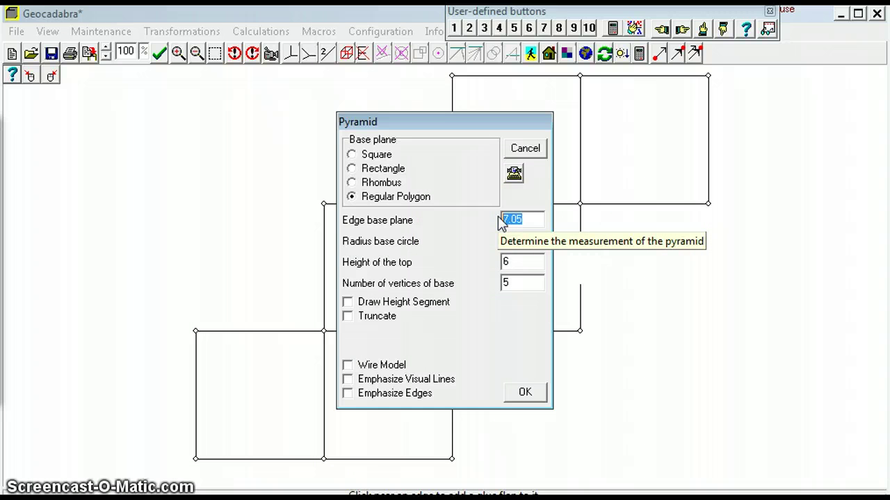
{"action": "type", "text": "4"}
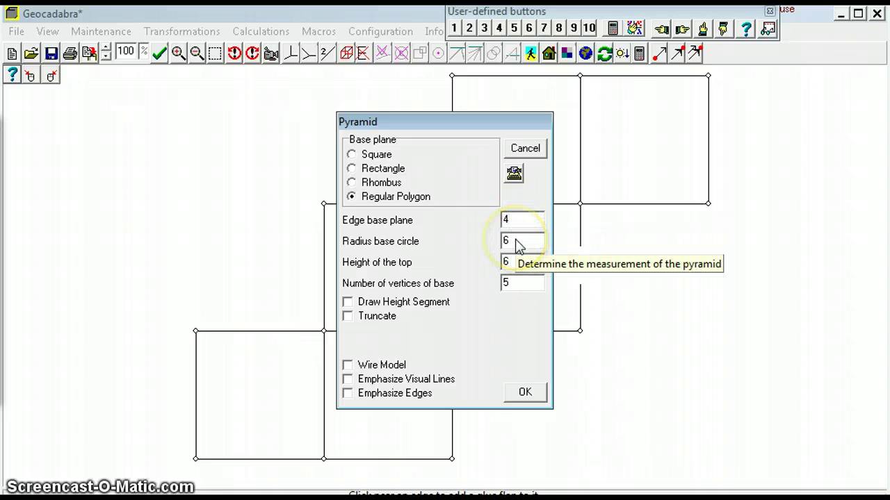
Set the radius of the pyramid's base circle to 3
{"action": "double_click", "coordinate": [507, 241]}
{"action": "type", "text": "3.4"}
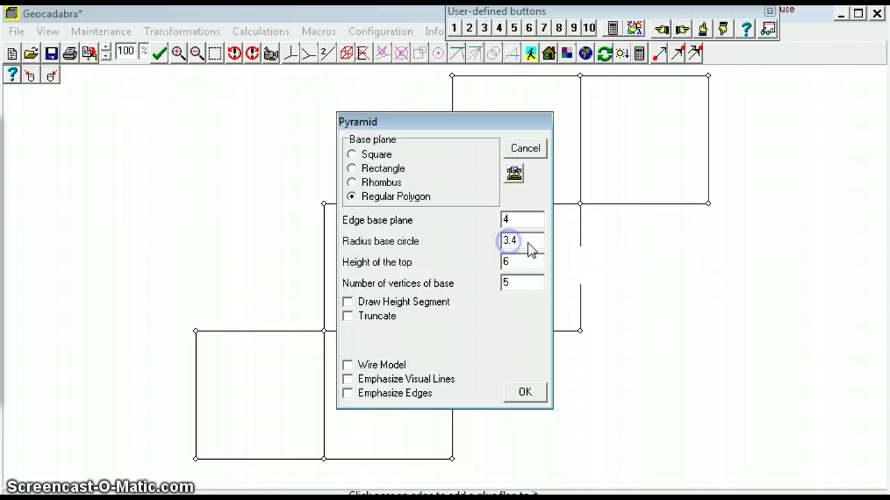
{"action": "double_click", "coordinate": [498, 240]}
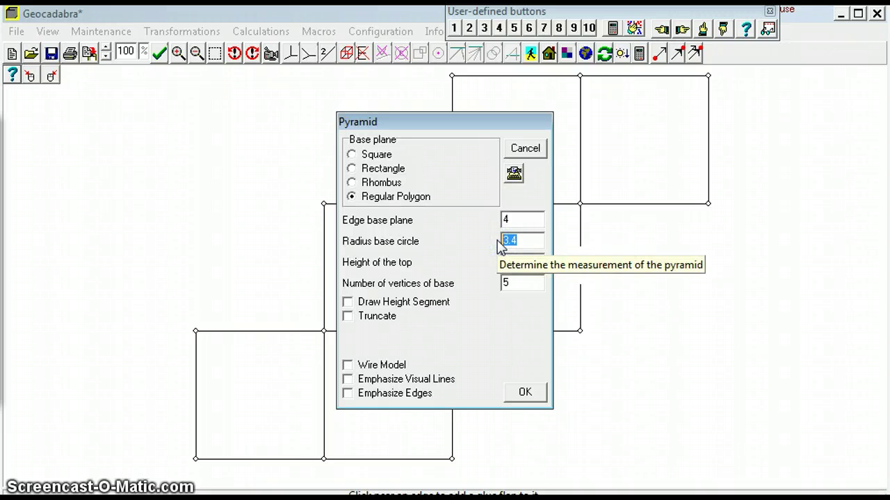
{"action": "type", "text": "3"}
{"action": "left_click", "coordinate": [504, 262]}
{"action": "left_click", "coordinate": [512, 221]}
{"action": "left_click", "coordinate": [515, 265]}
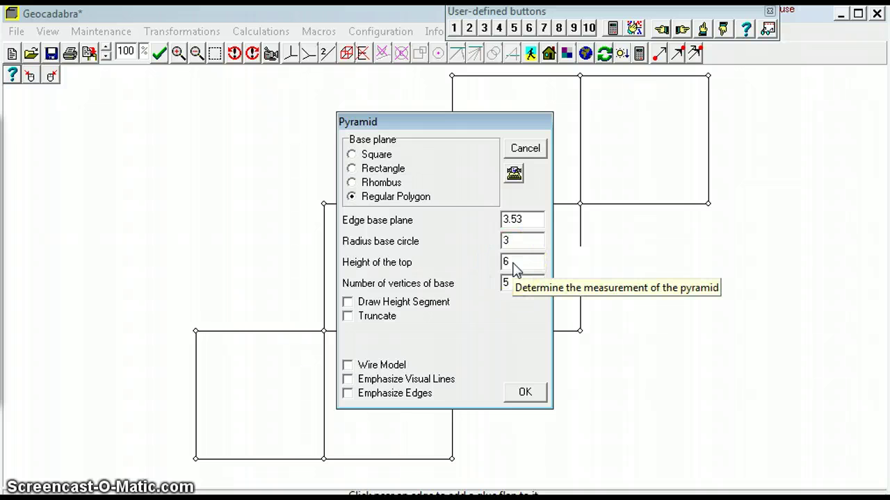
Draw the five-sided pyramid with the entered dimensions and close the floating window of point sizes, fill styles and drawing methods
{"action": "left_click", "coordinate": [525, 392]}
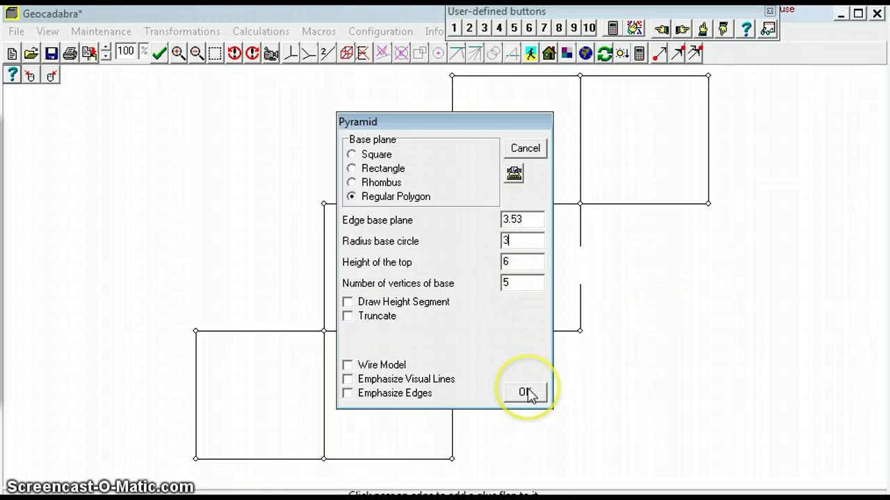
{"action": "left_click", "coordinate": [526, 391]}
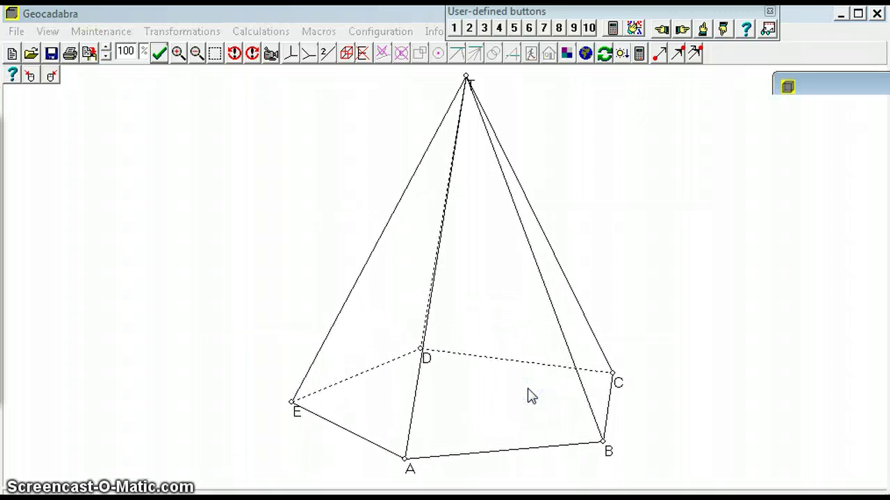
{"action": "left_click", "coordinate": [546, 368]}
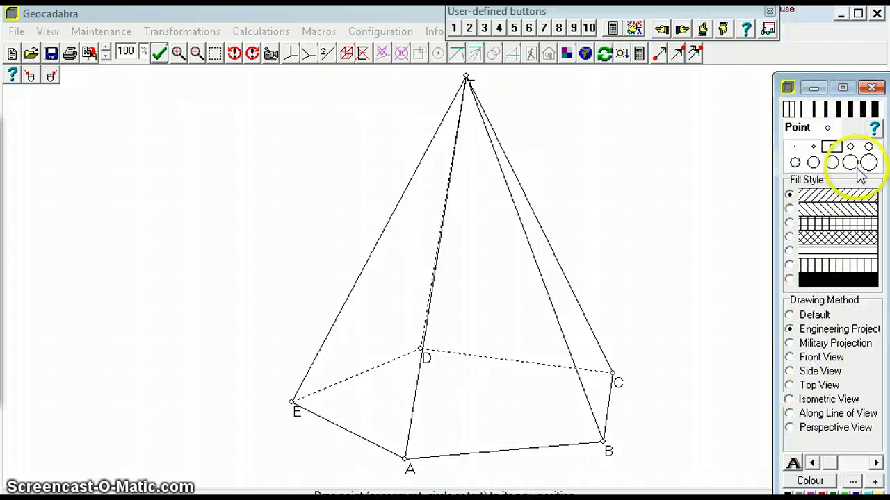
{"action": "left_click", "coordinate": [870, 88]}
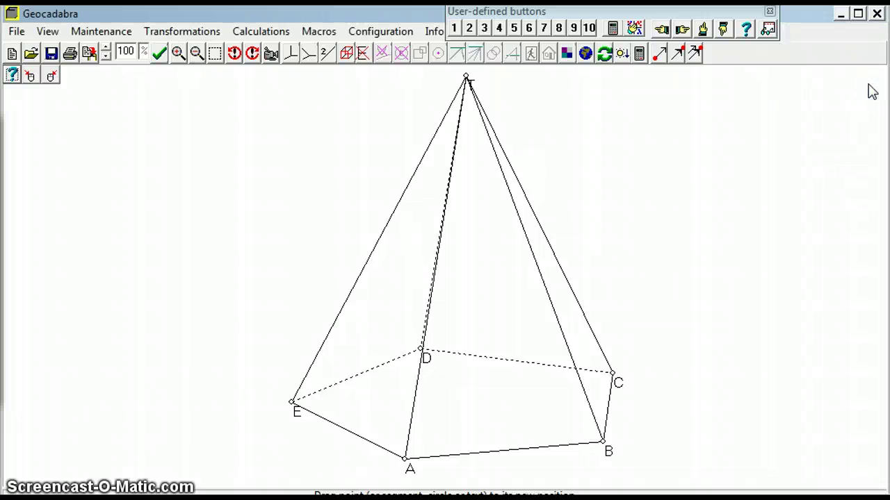